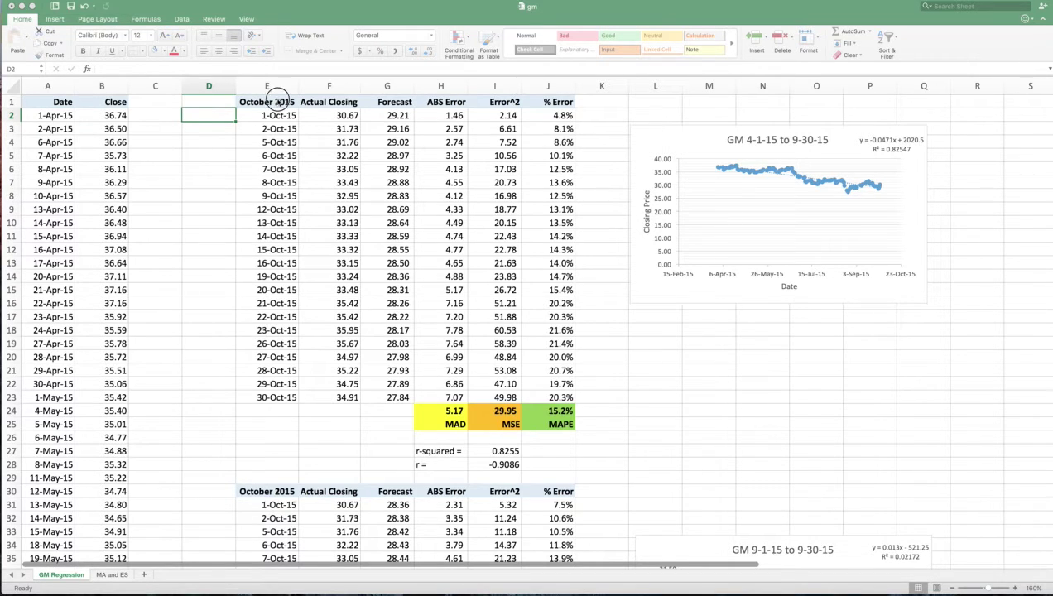
- Select E1:J26, the October 2015 forecast table including its MAD, MSE and MAPE rows
left_click(281, 99)
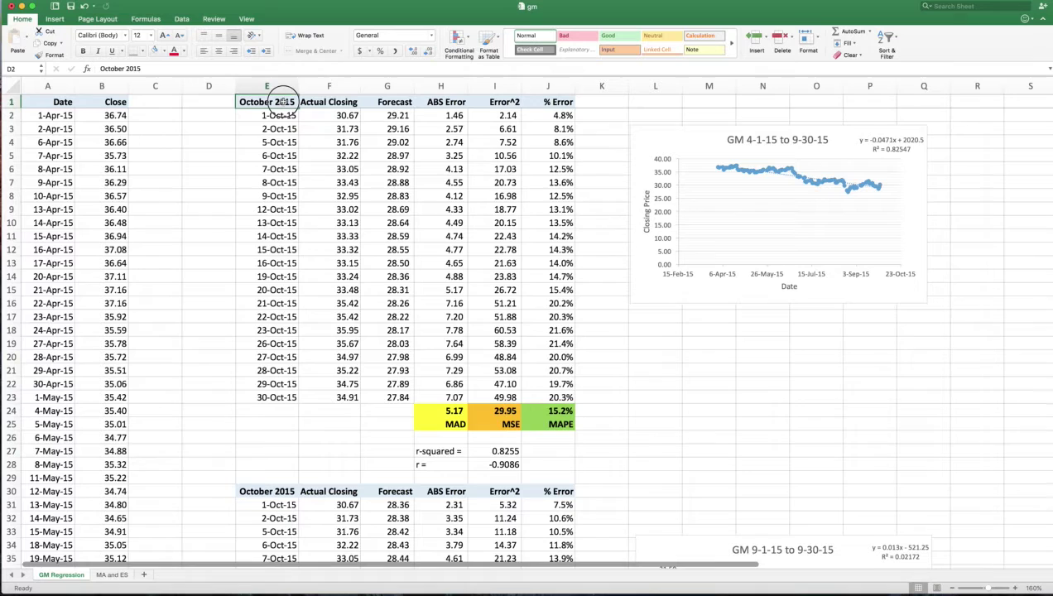
left_click_drag(282, 100, 553, 424)
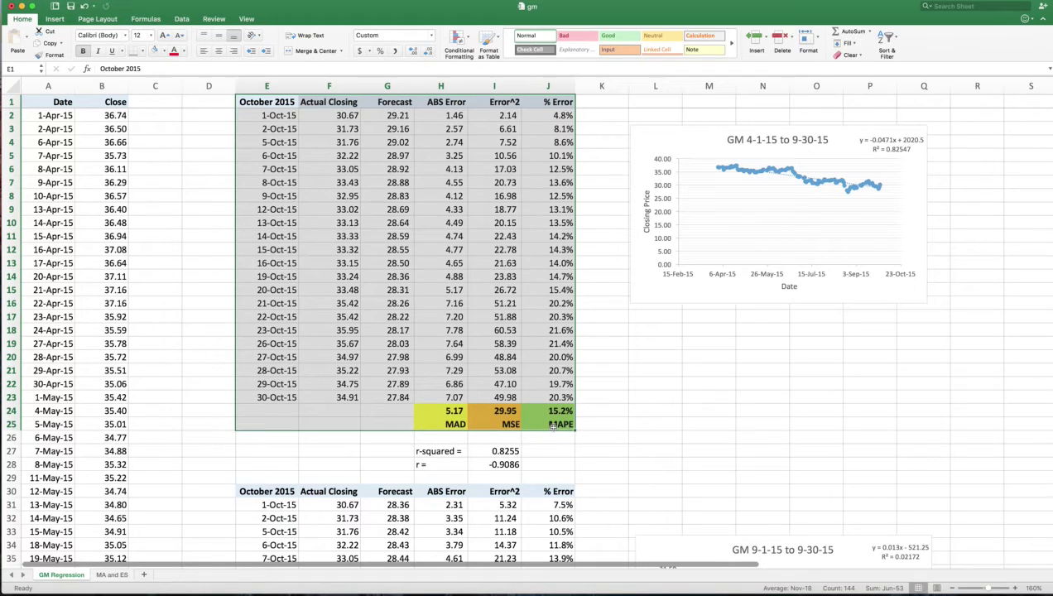
- Paste the copied October 2015 table onto the MA and ES sheet starting at A4
key("super+c")
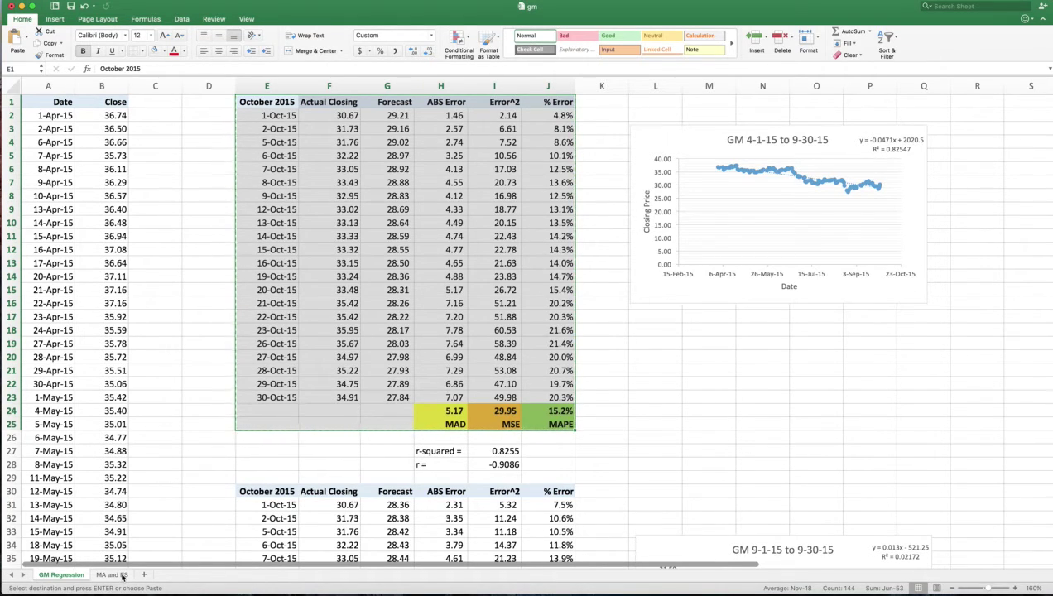
left_click(122, 575)
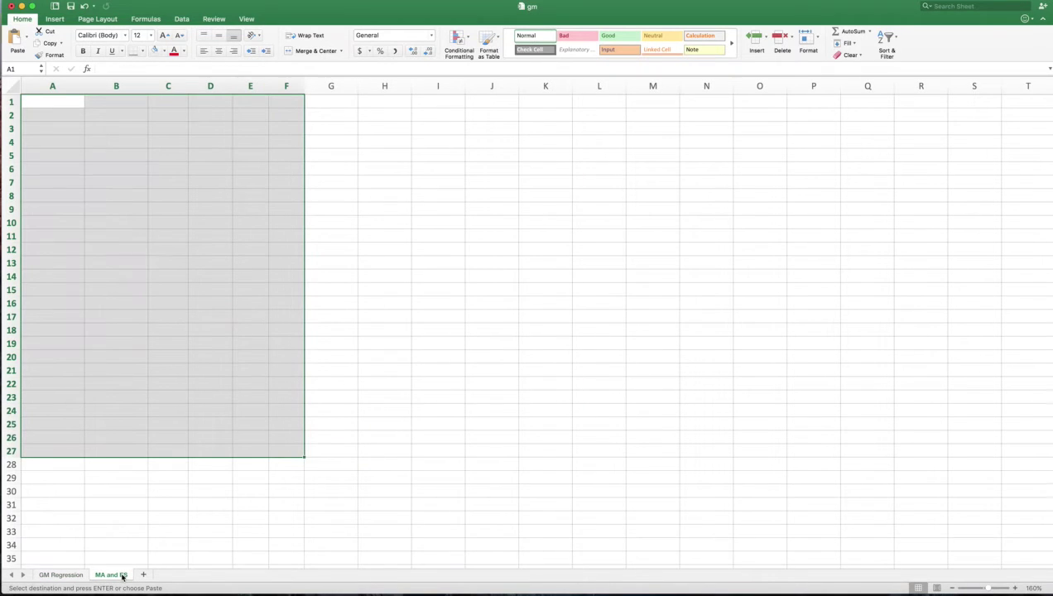
left_click(55, 101)
left_click(60, 143)
key("super+v")
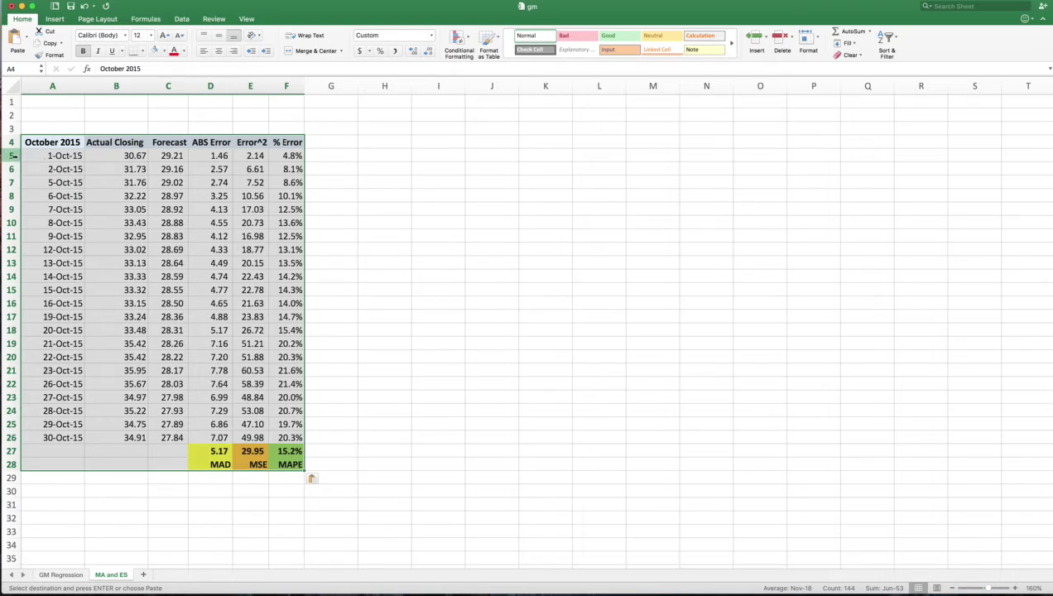
- Insert three blank rows 5–7 above the data and set A5:F7 to No Fill
left_click_drag(14, 155, 15, 181)
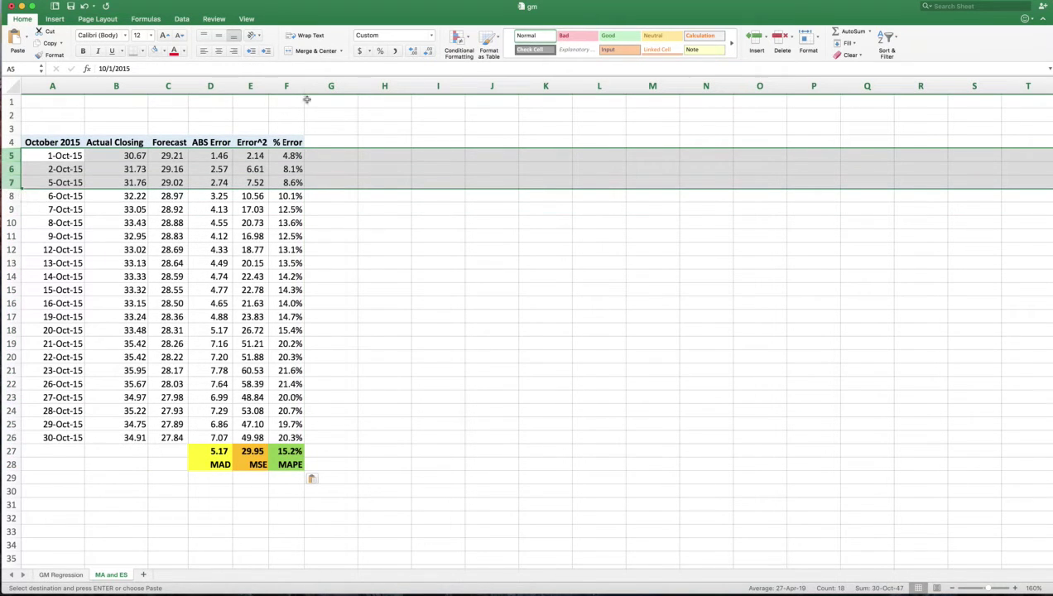
left_click(754, 40)
left_click(530, 246)
left_click(124, 170)
left_click_drag(61, 154, 271, 177)
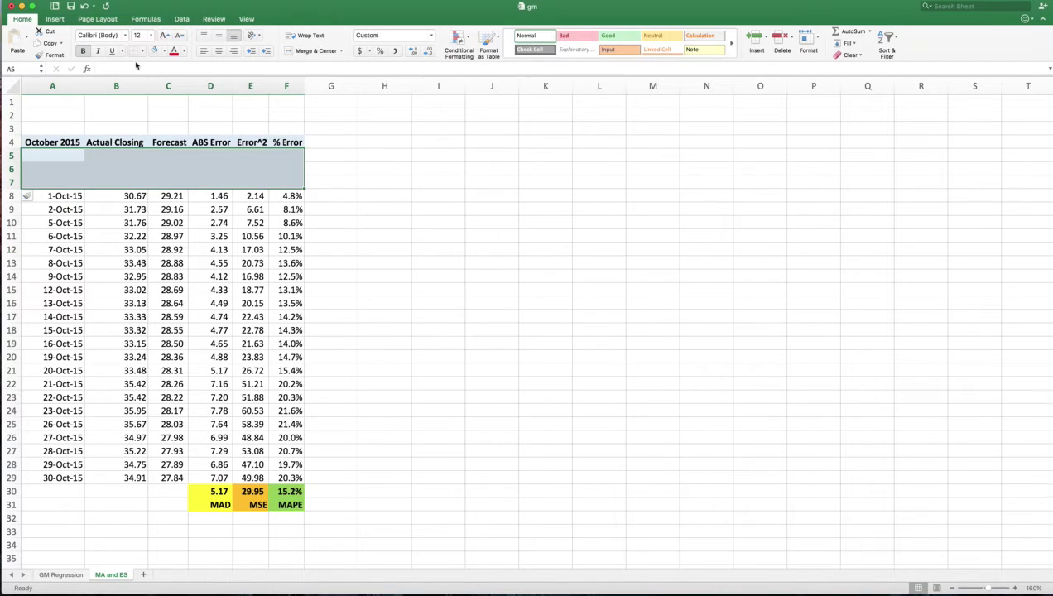
left_click(165, 51)
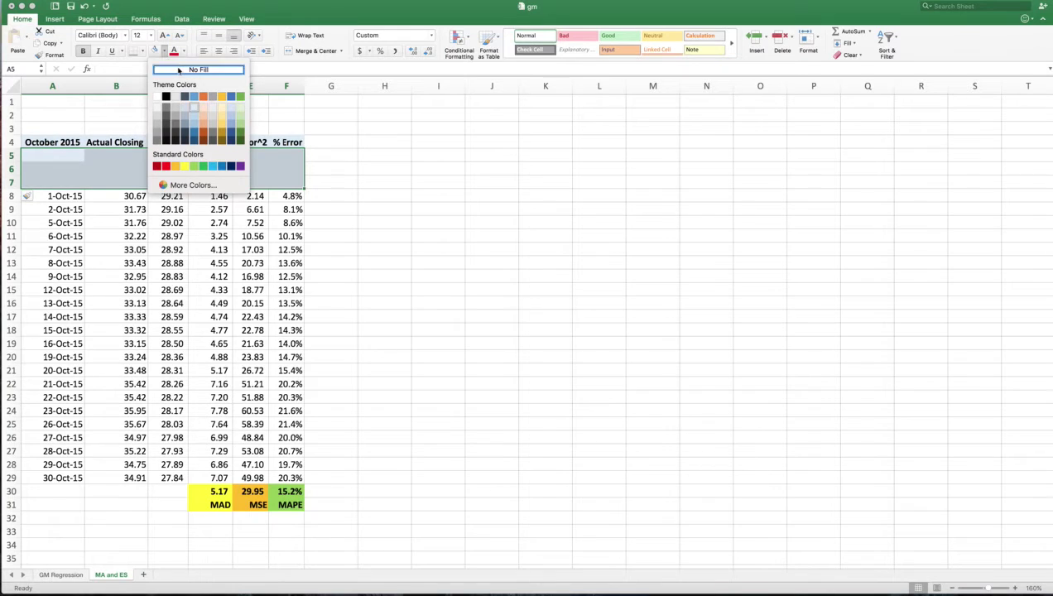
left_click(177, 69)
left_click(399, 219)
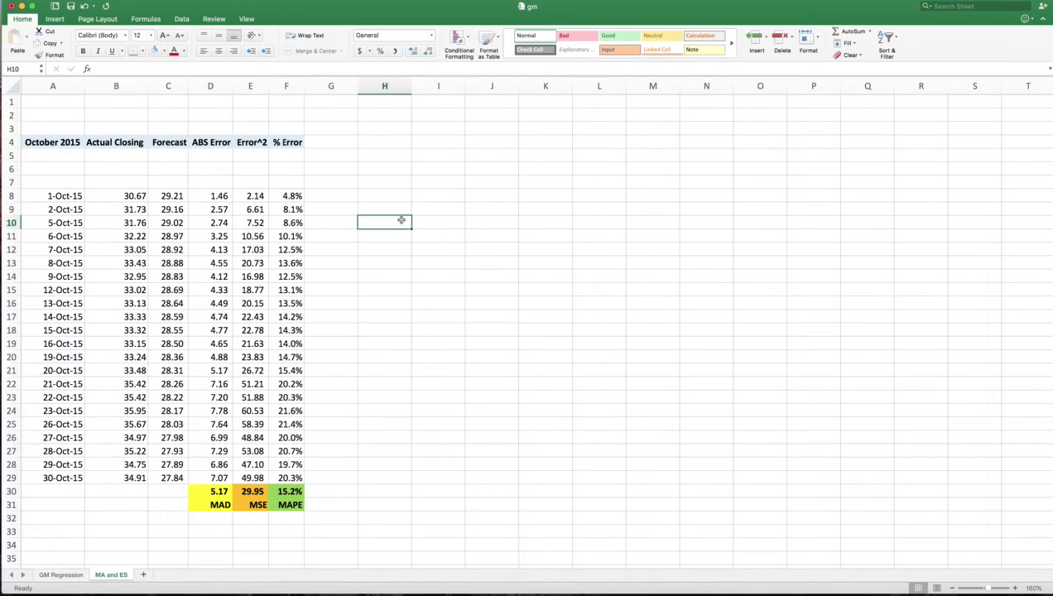
- Copy the 28–30 September 2015 dates and closing prices from GM Regression into A5:B7 on MA and ES
left_click(76, 574)
scroll(115, 424, "down", 20)
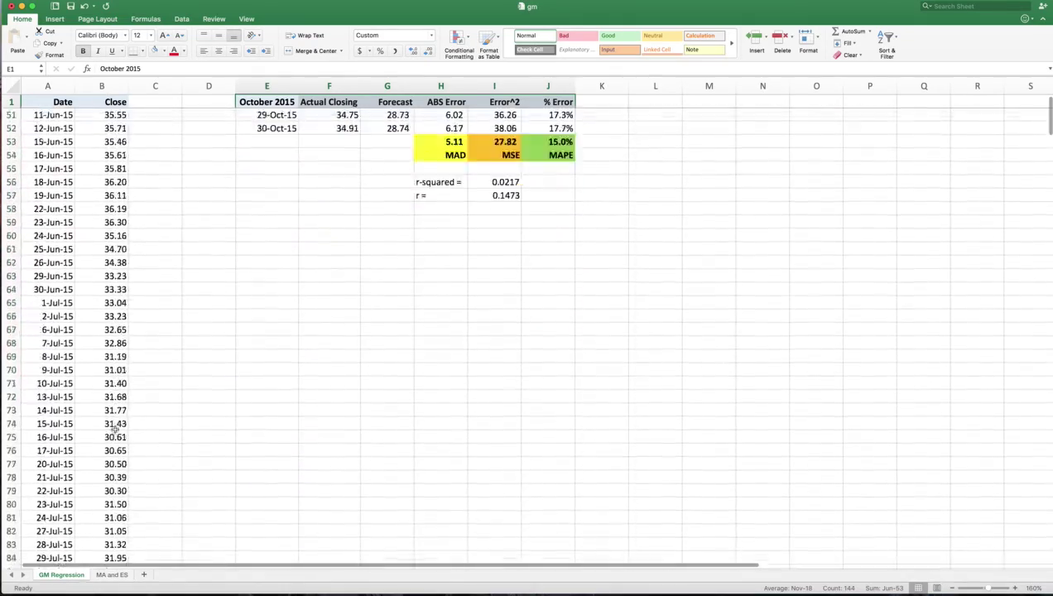
scroll(115, 429, "down", 5)
scroll(115, 429, "up", 10)
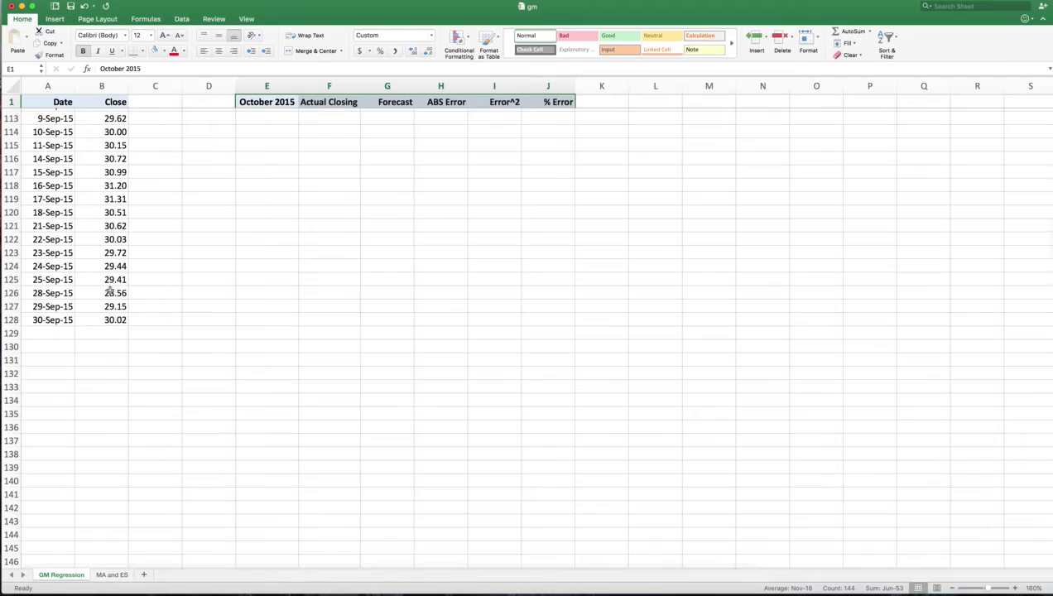
left_click_drag(61, 291, 101, 319)
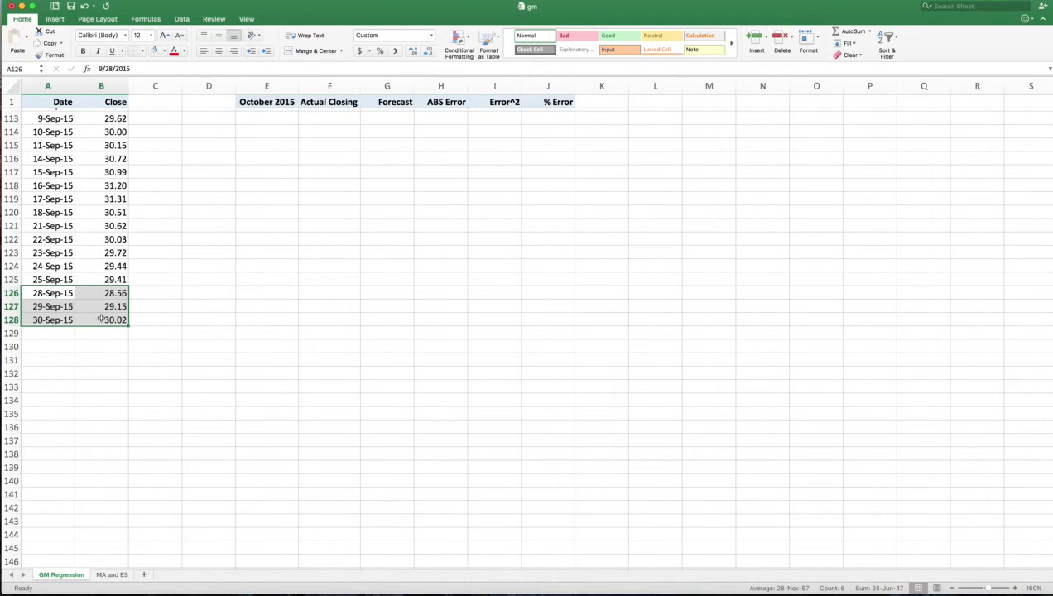
key("super+c")
left_click(110, 574)
left_click(66, 157)
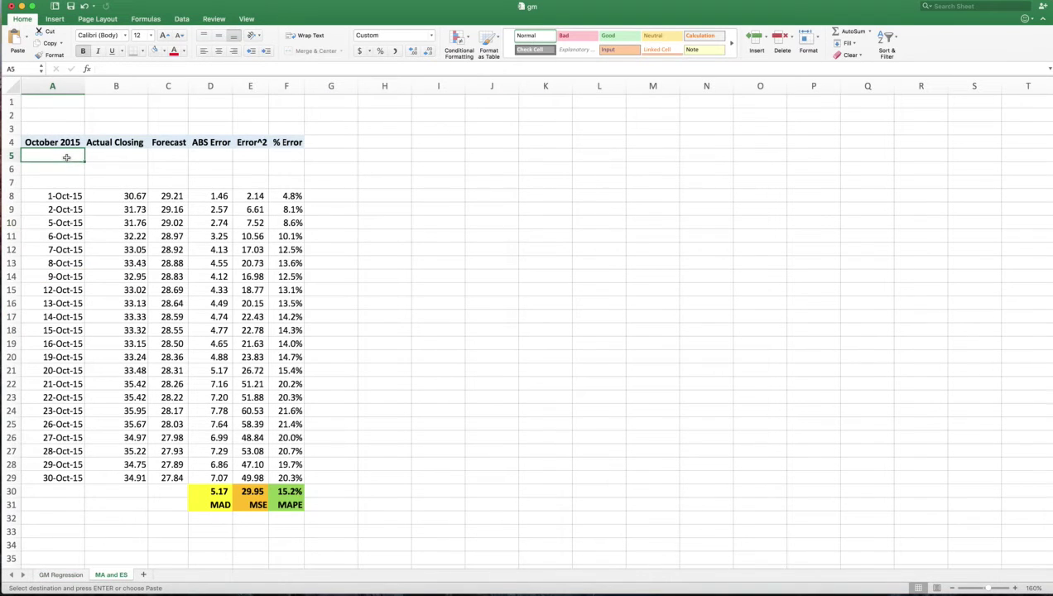
key("super+v")
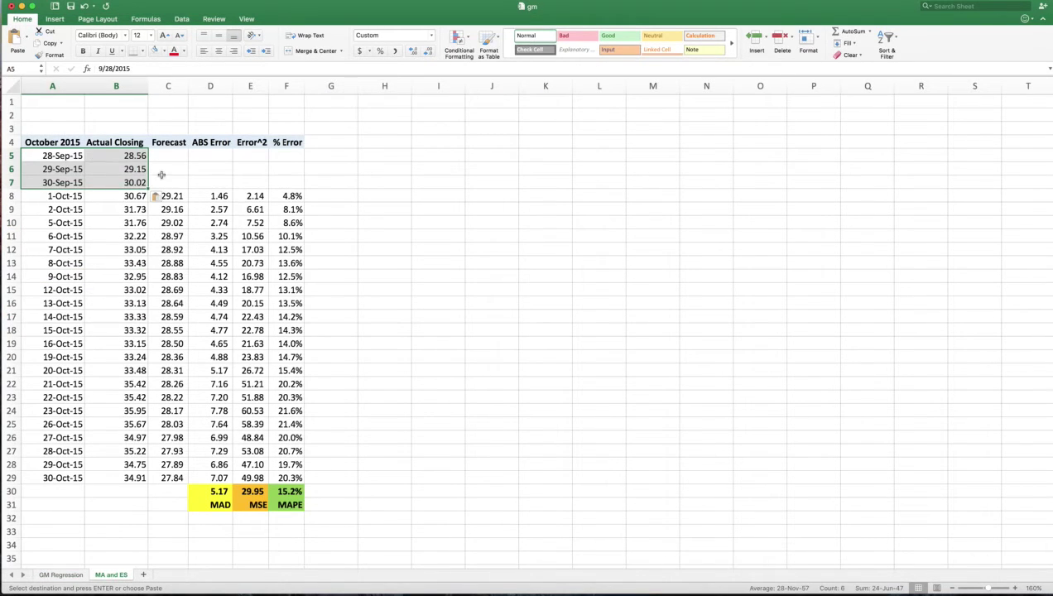
left_click_drag(175, 196, 168, 470)
- Delete the old forecast values from C8 through C29, leaving the Forecast column empty
key("Delete")
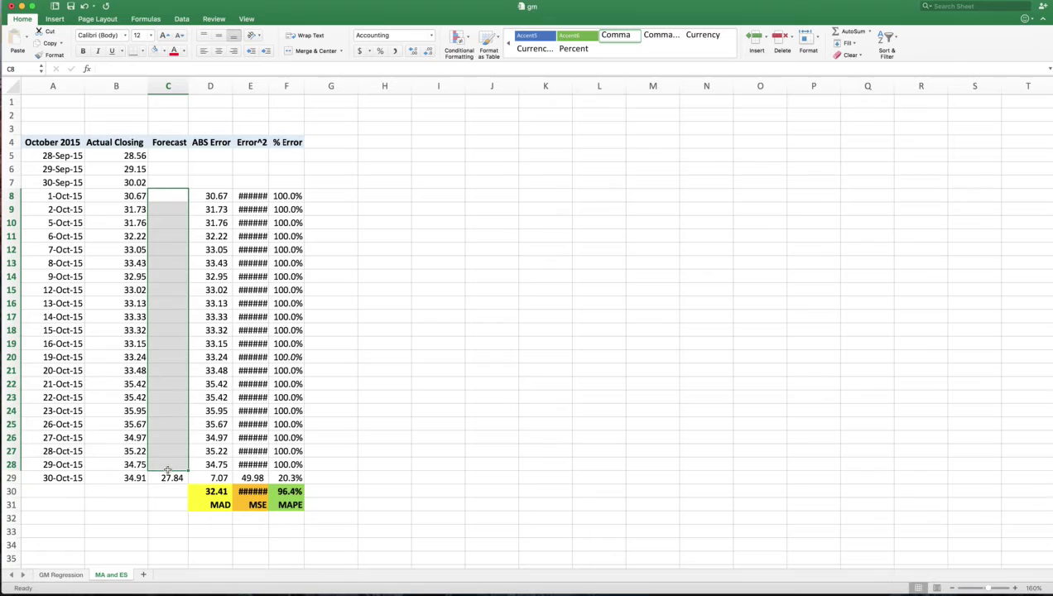
key("Down")
key("Down")
key("Down")
key("Down")
key("Down")
key("Down")
key("Down")
key("Down")
key("Down")
key("Down")
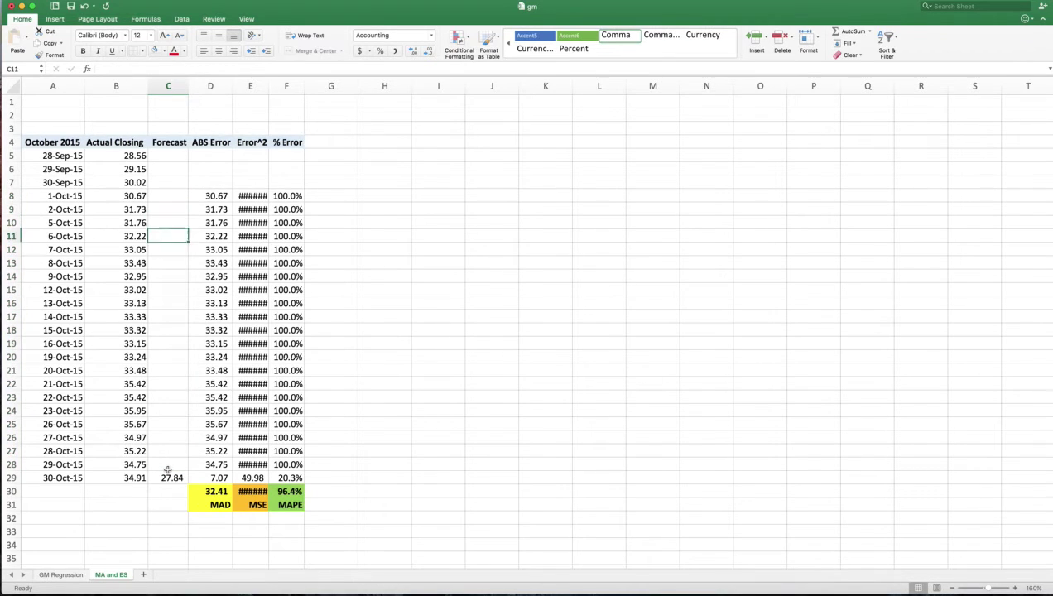
key("Down")
key("Down")
key("Down")
key("Down")
key("Down")
key("Down")
key("Down")
key("Down")
key("Down")
key("Down")
key("Down")
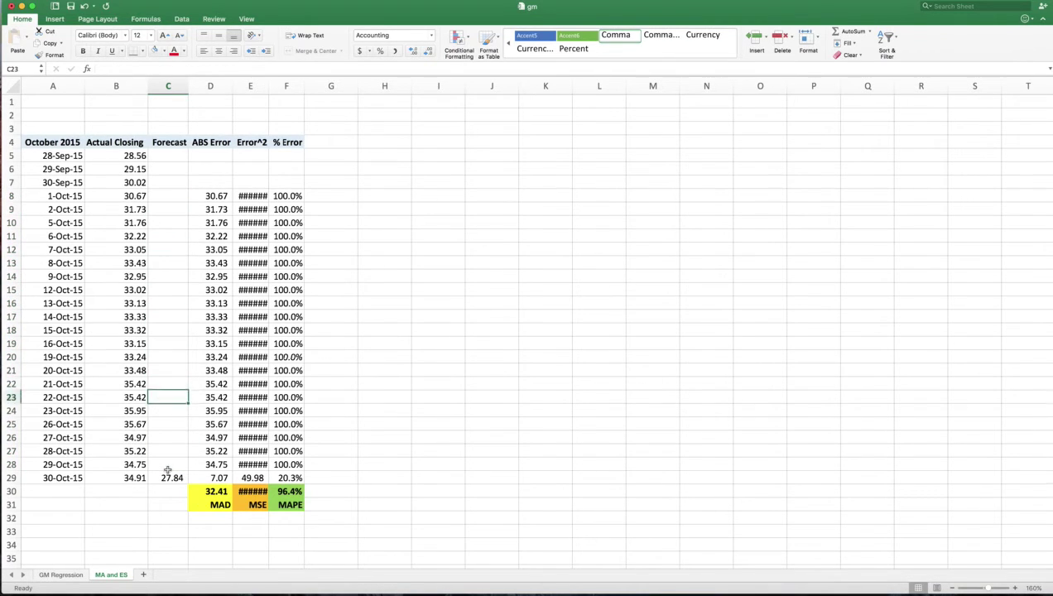
key("Down")
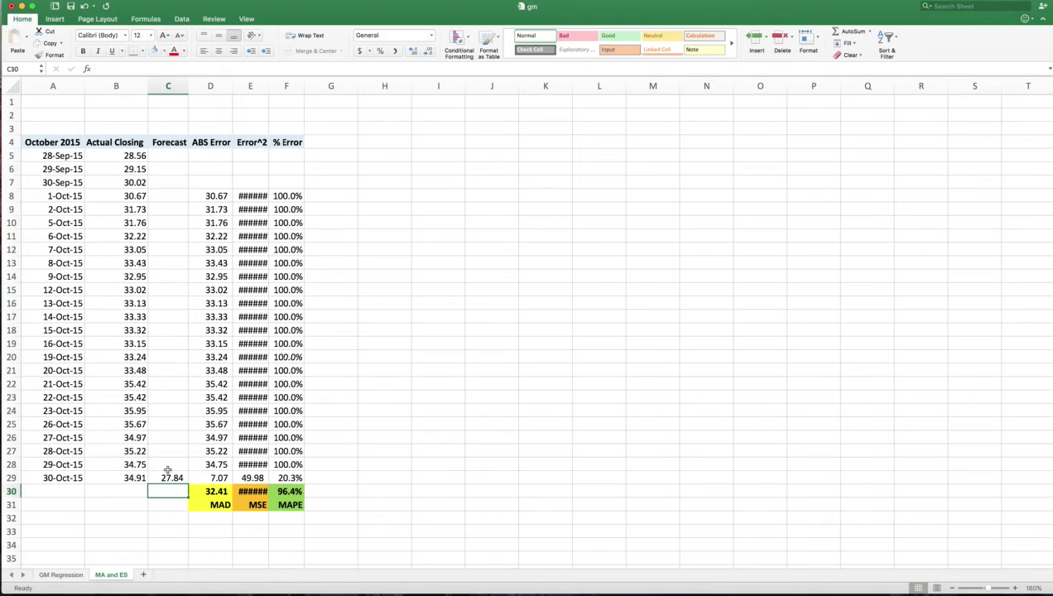
key("Up")
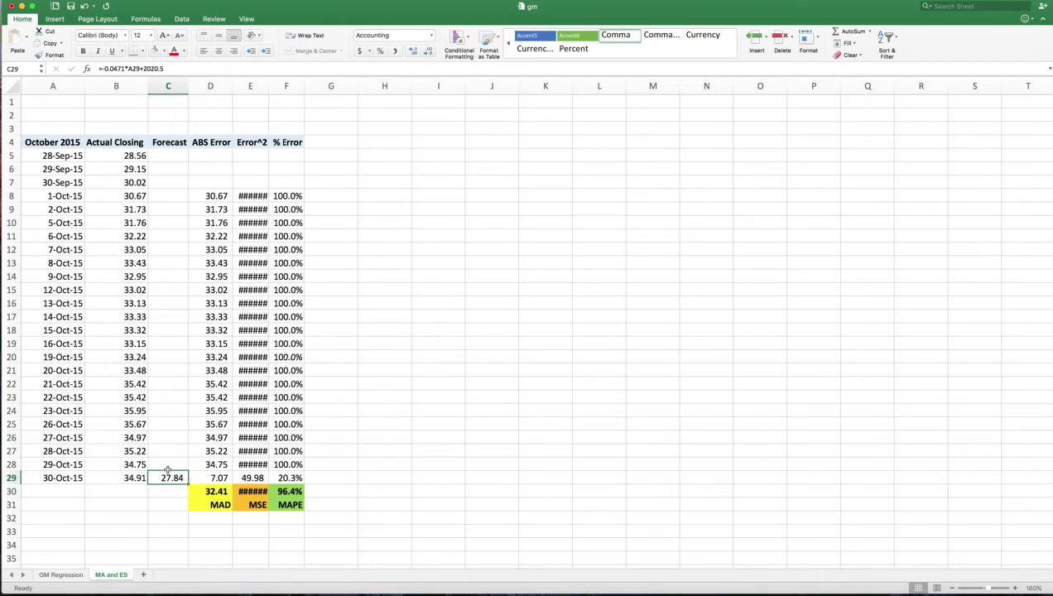
key("Delete")
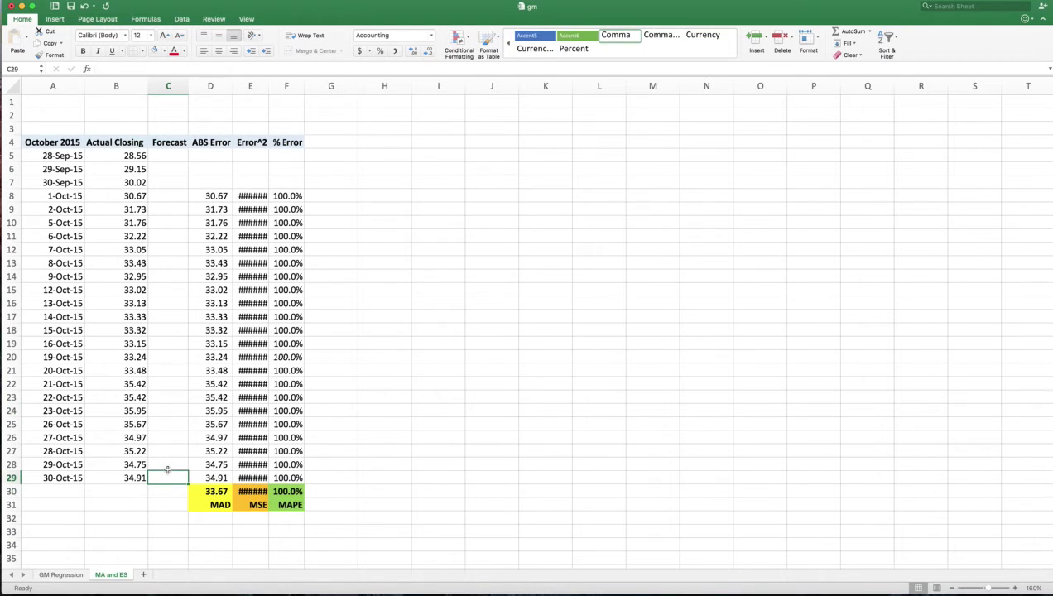
- Enter =AVERAGE(B5:B7) in C8 and fill it down to C29 as three-day moving averages
left_click(168, 196)
type("=")
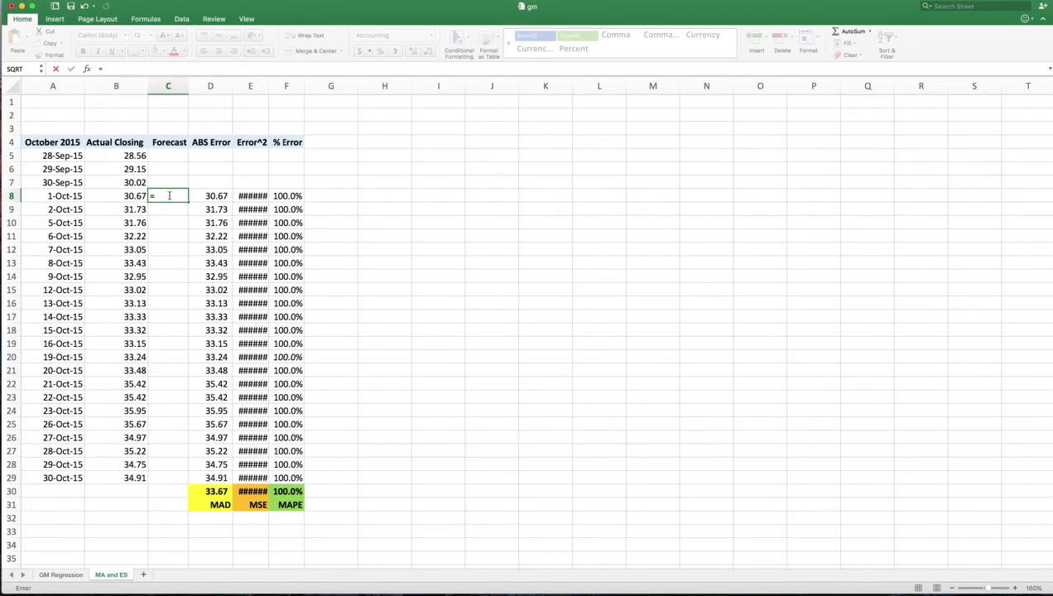
type("average(")
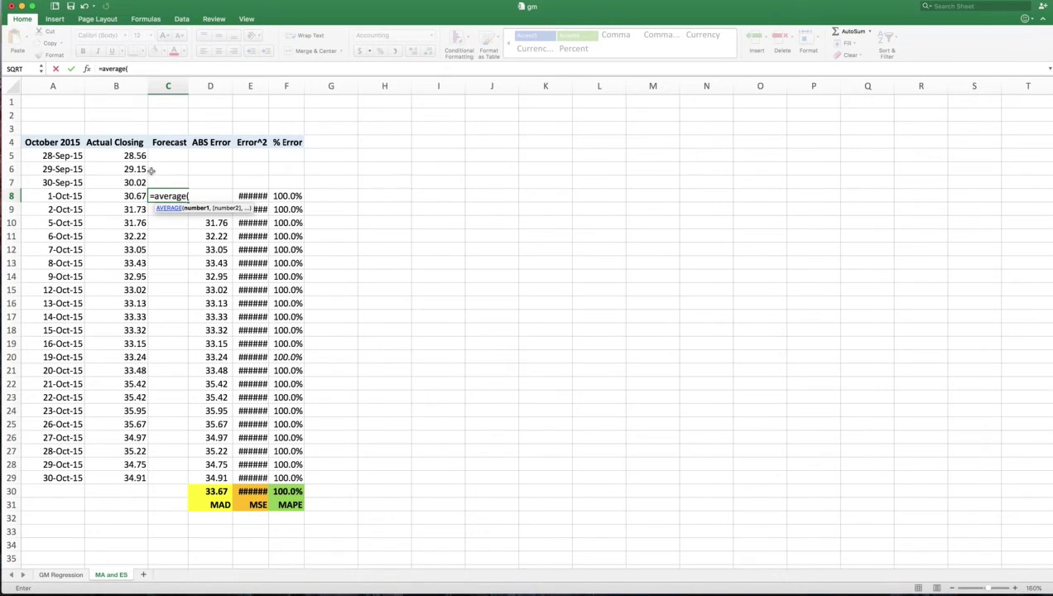
left_click(136, 154)
left_click_drag(136, 155, 137, 176)
type(")")
key("Return")
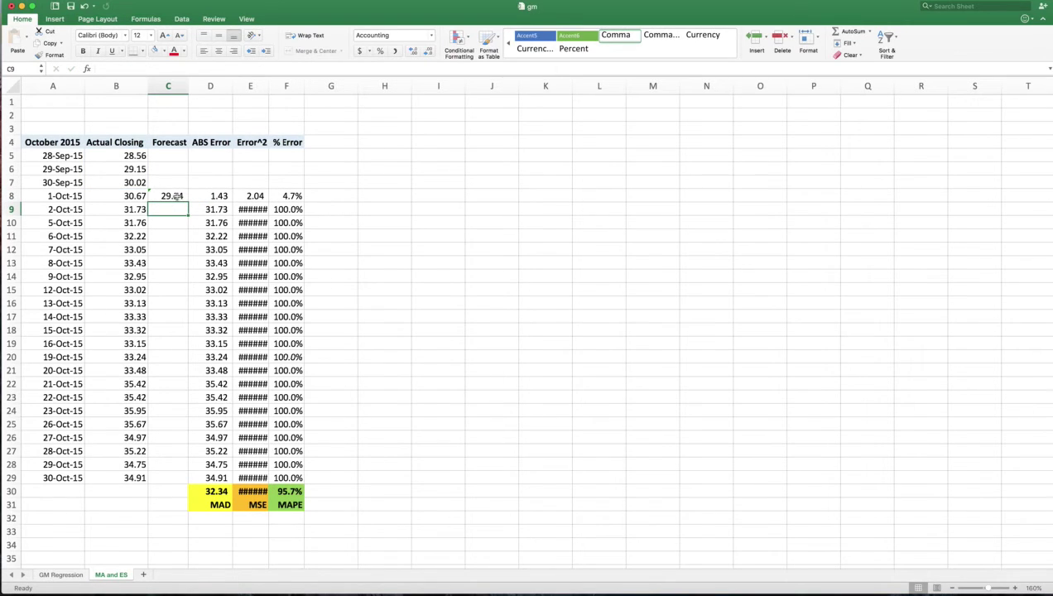
left_click(174, 195)
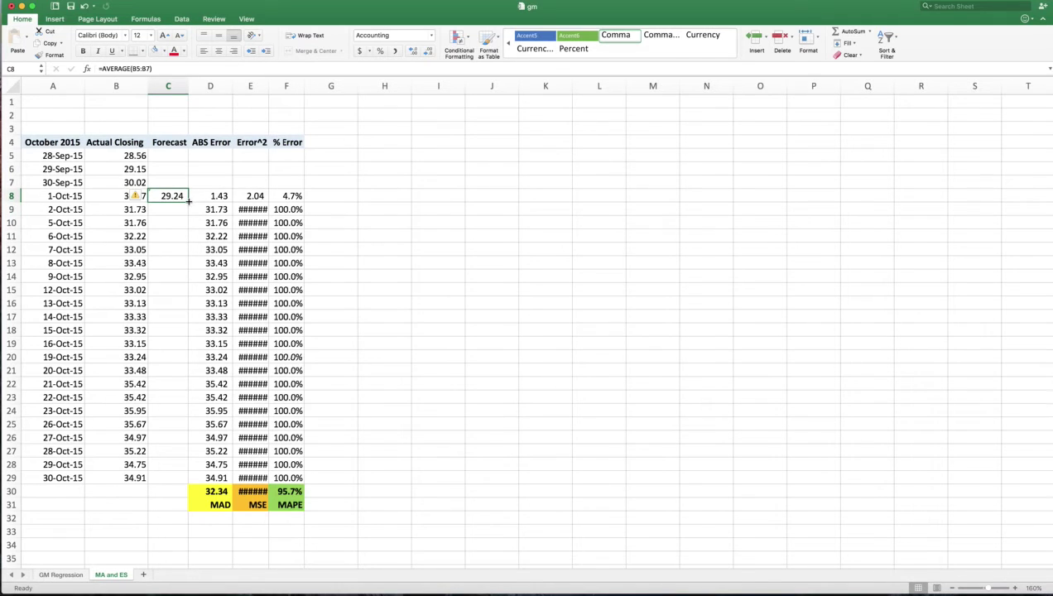
double_click(189, 200)
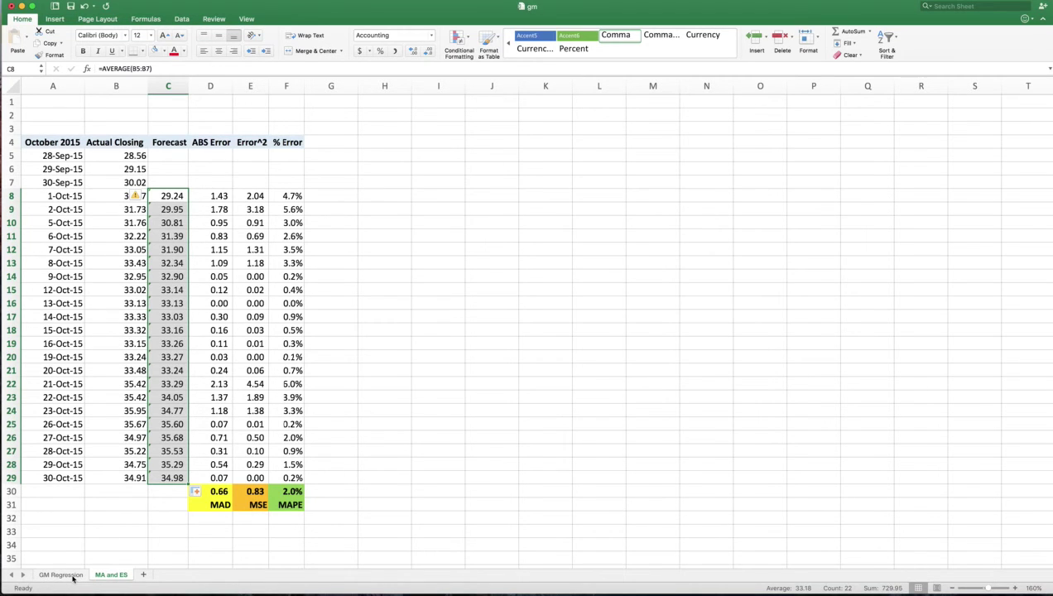
left_click(60, 574)
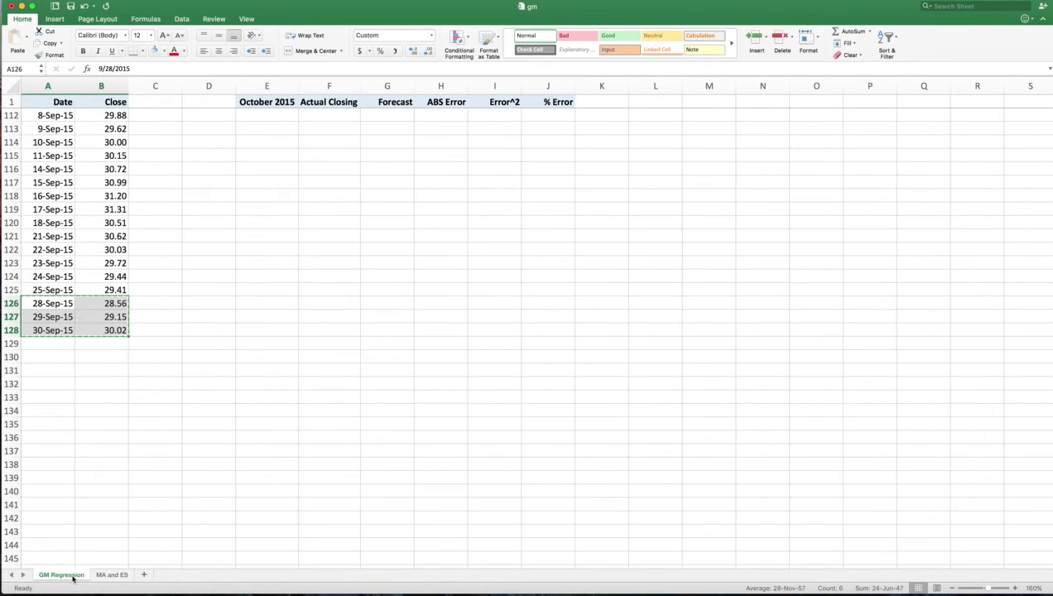
scroll(304, 323, "up", 20)
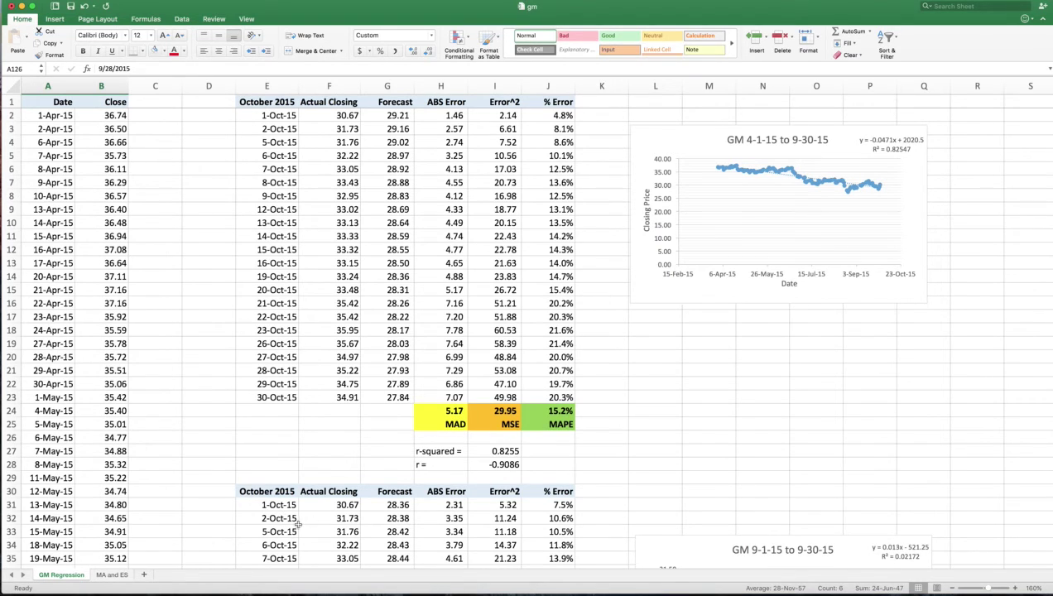
left_click(113, 575)
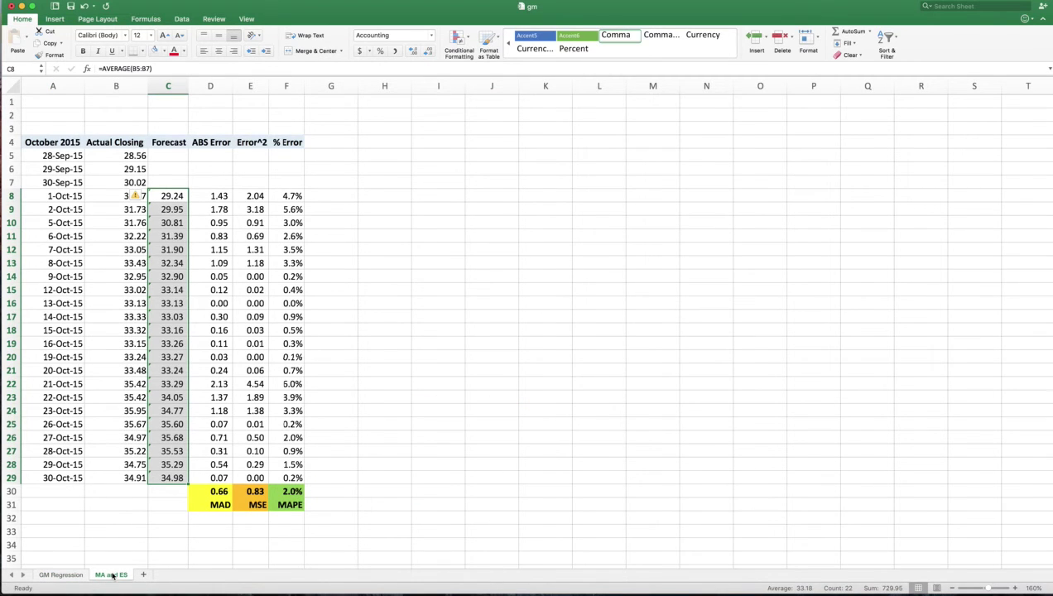
left_click(66, 196)
left_click_drag(67, 196, 174, 482)
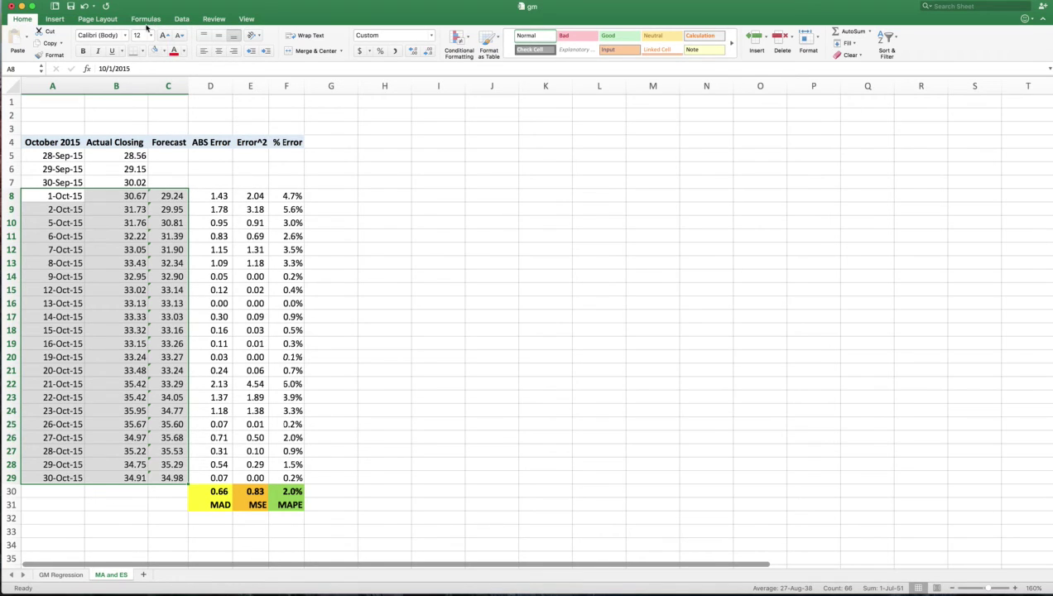
left_click(58, 18)
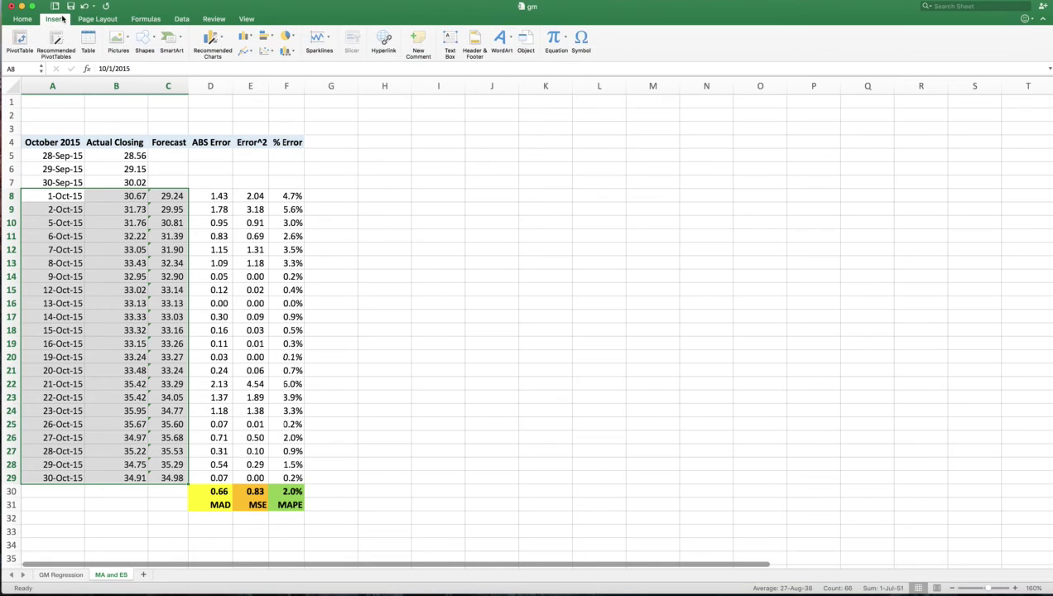
left_click(245, 55)
left_click(266, 106)
left_click_drag(482, 251, 430, 137)
key("BackSpace")
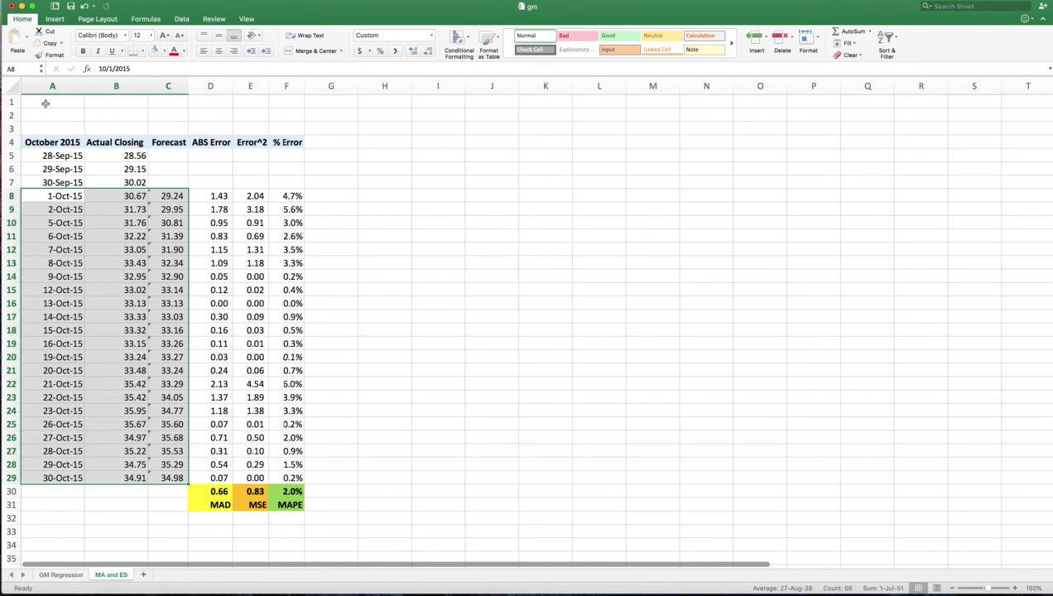
- Type the title 'Three Month Moving Average' in A2 and format it bold and red
left_click(46, 113)
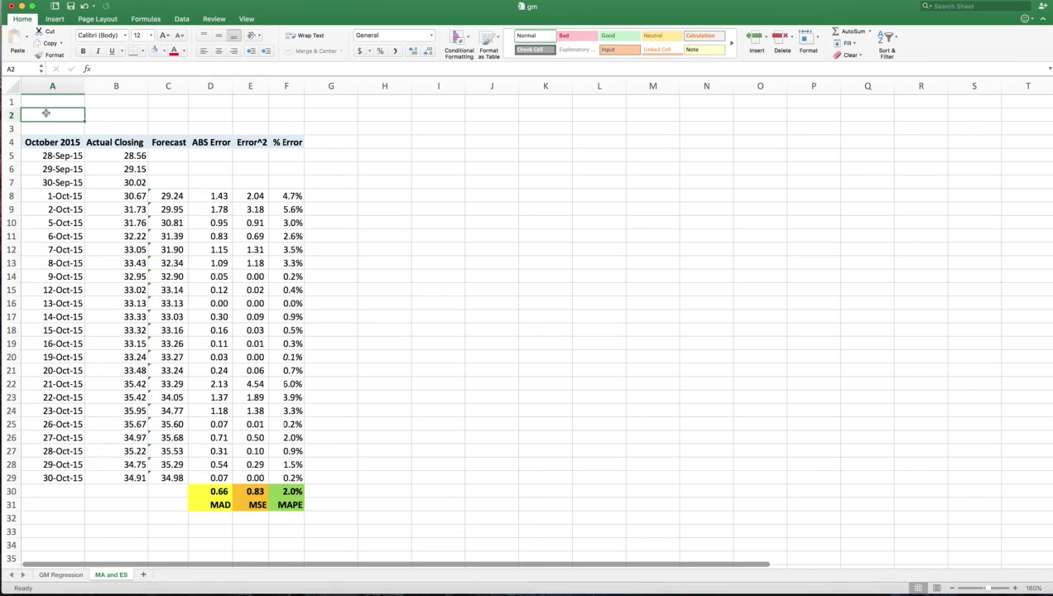
type("Three Month")
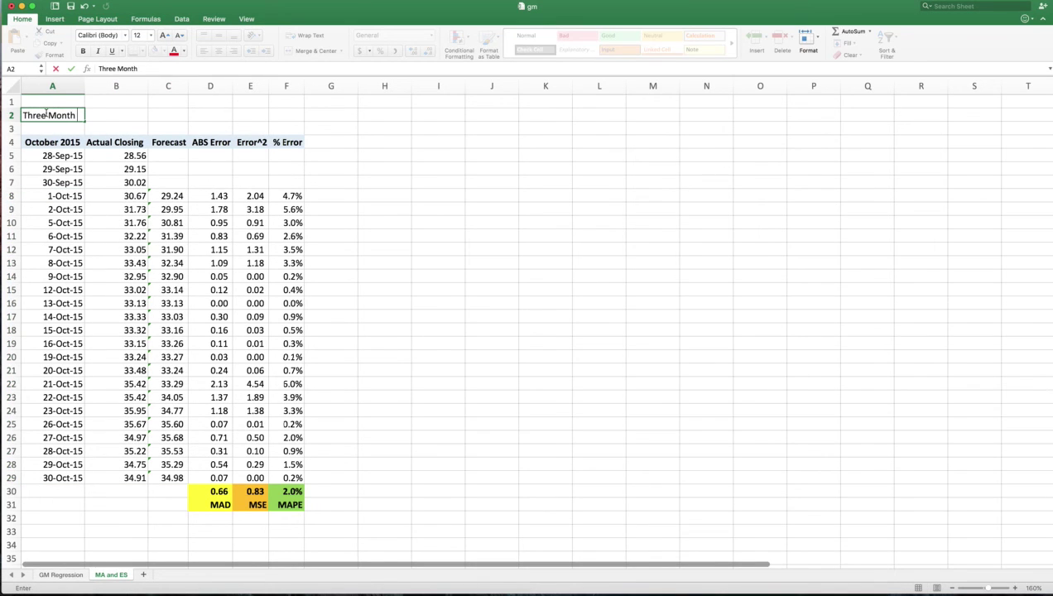
type(" Moving Average")
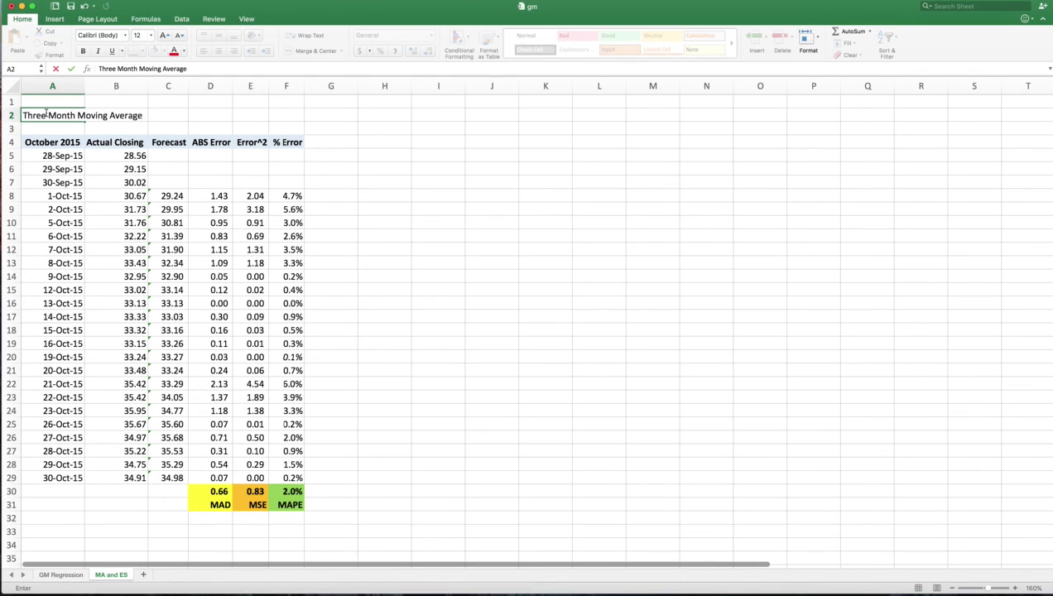
key("Return")
left_click(47, 119)
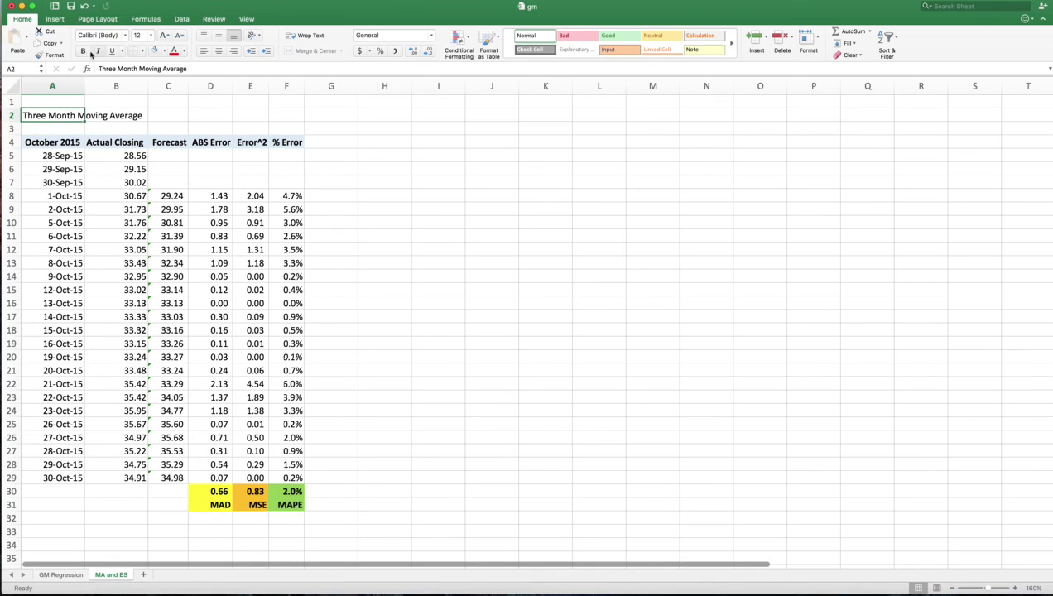
left_click(83, 51)
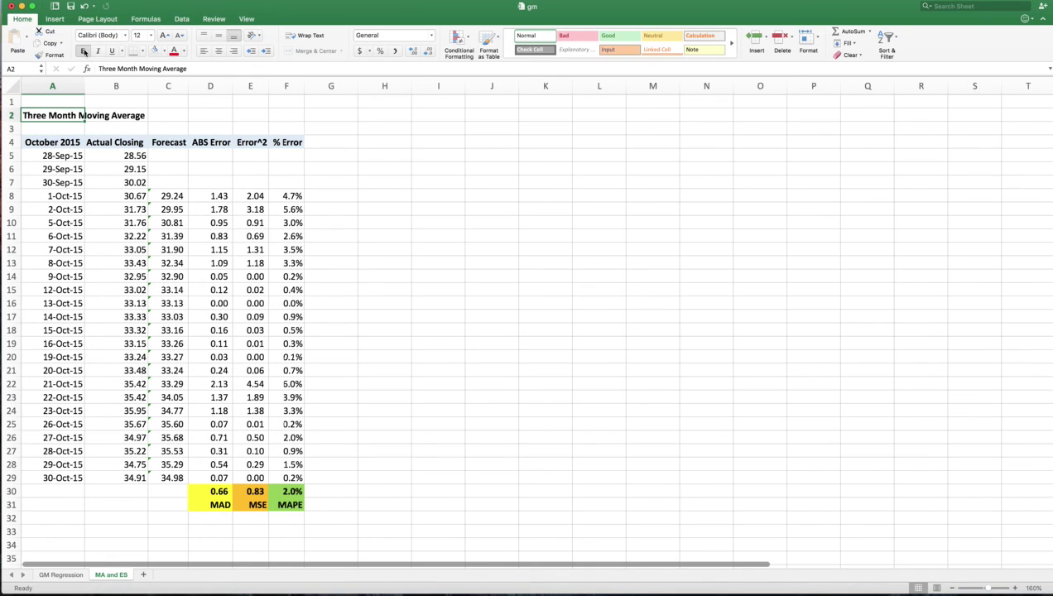
left_click(183, 52)
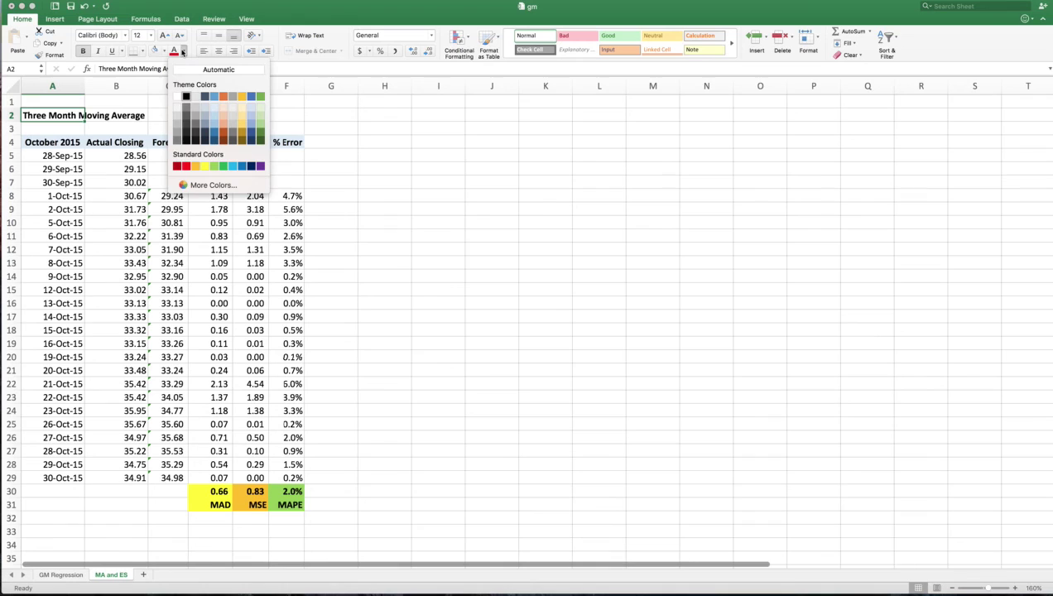
left_click(178, 167)
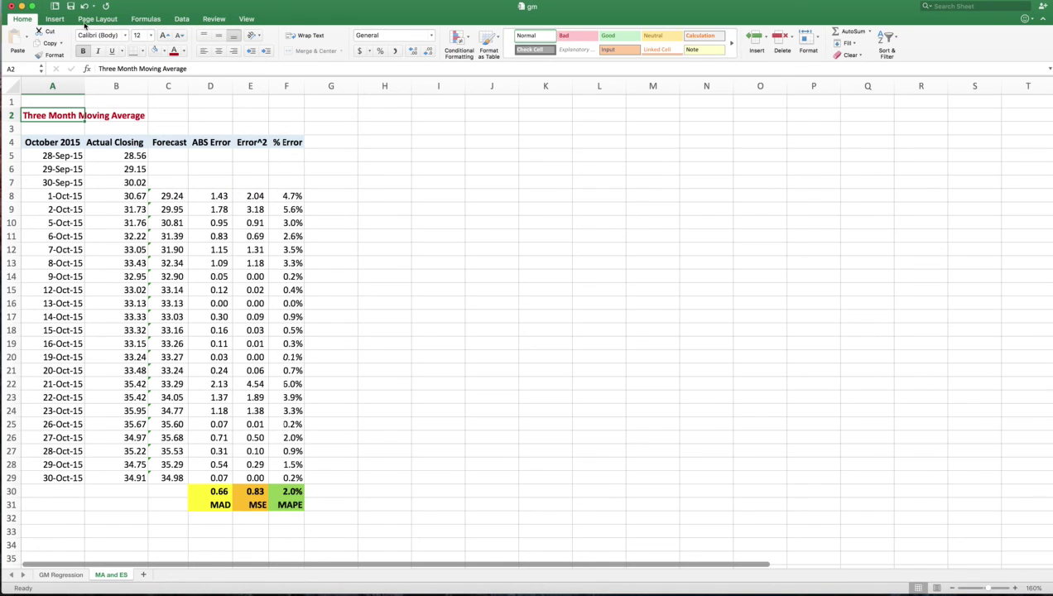